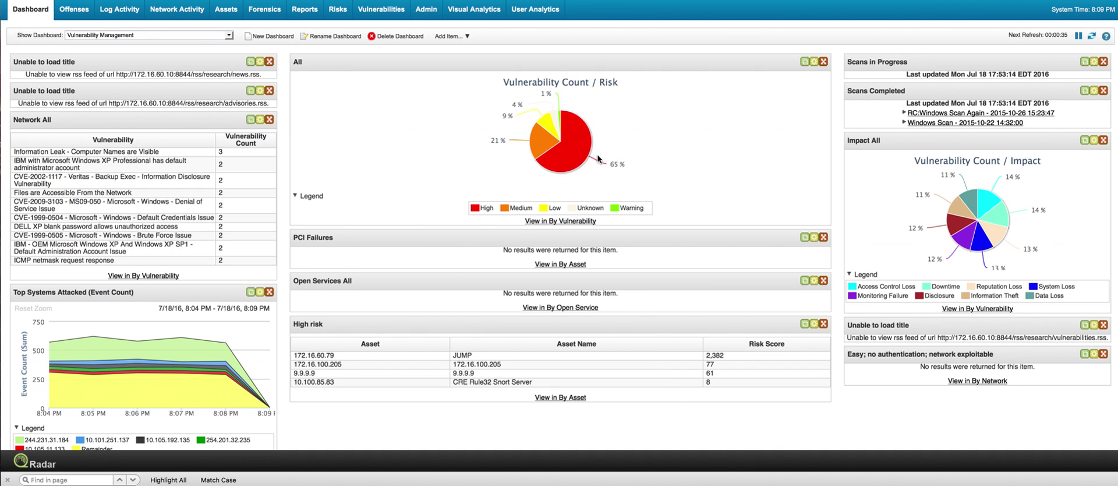
Step: Go from Extensions Management to the Security App Exchange and open the documentation for the IBM Security Compliance Content extension
left_click(425, 11)
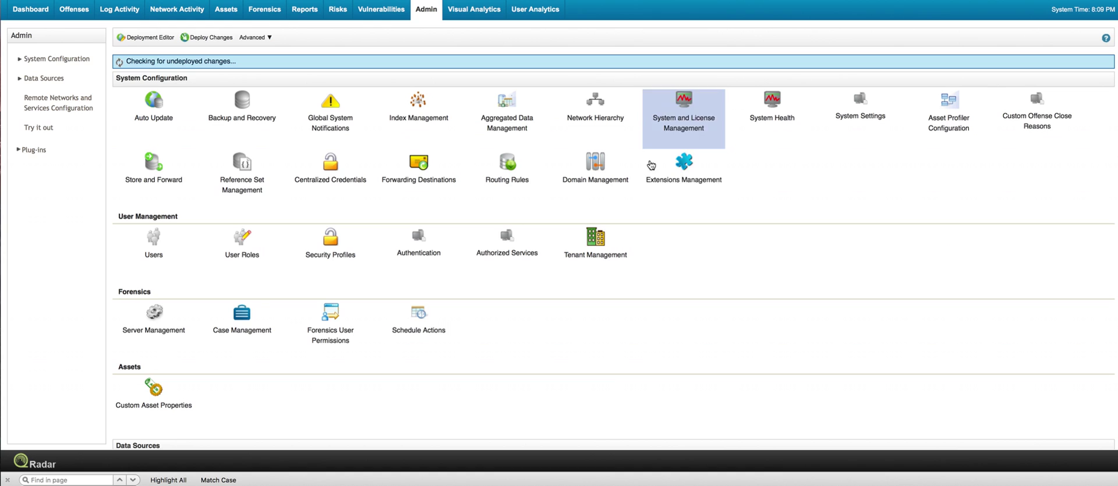
left_click(681, 165)
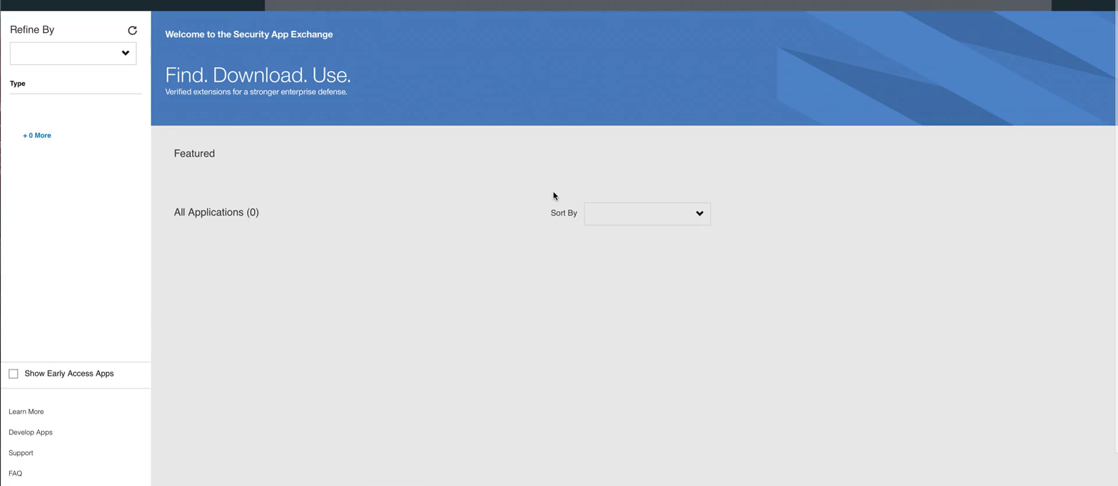
scroll(525, 307, "down", 5)
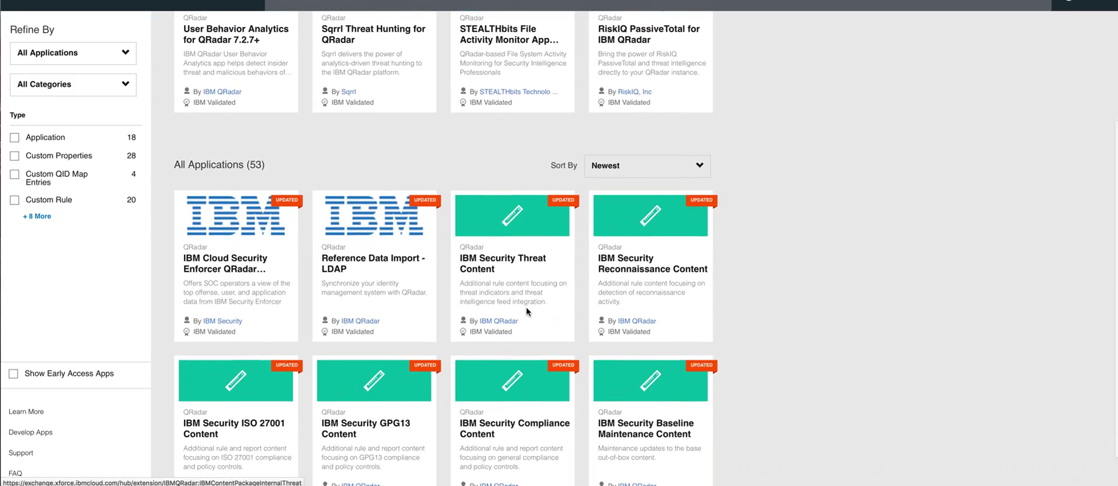
scroll(527, 313, "down", 1)
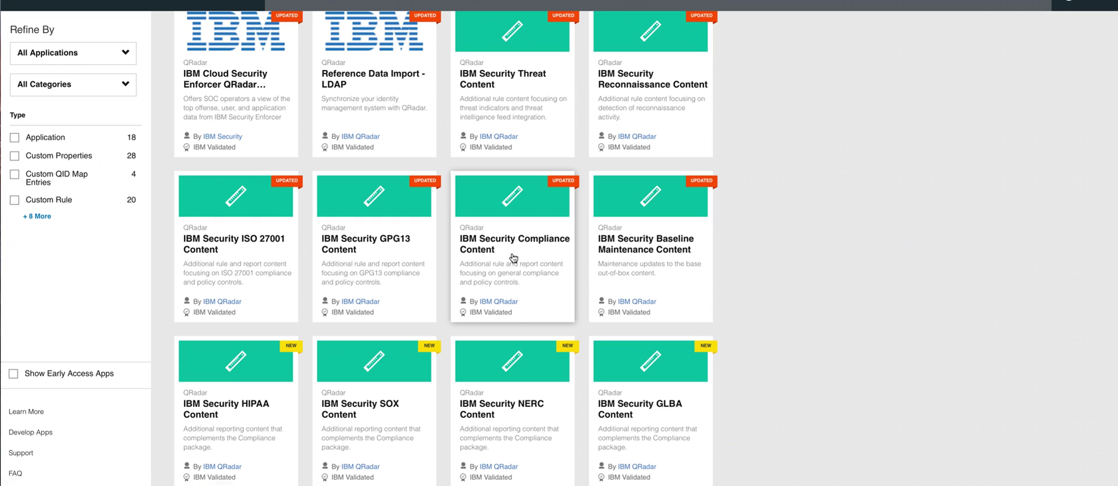
left_click(514, 244)
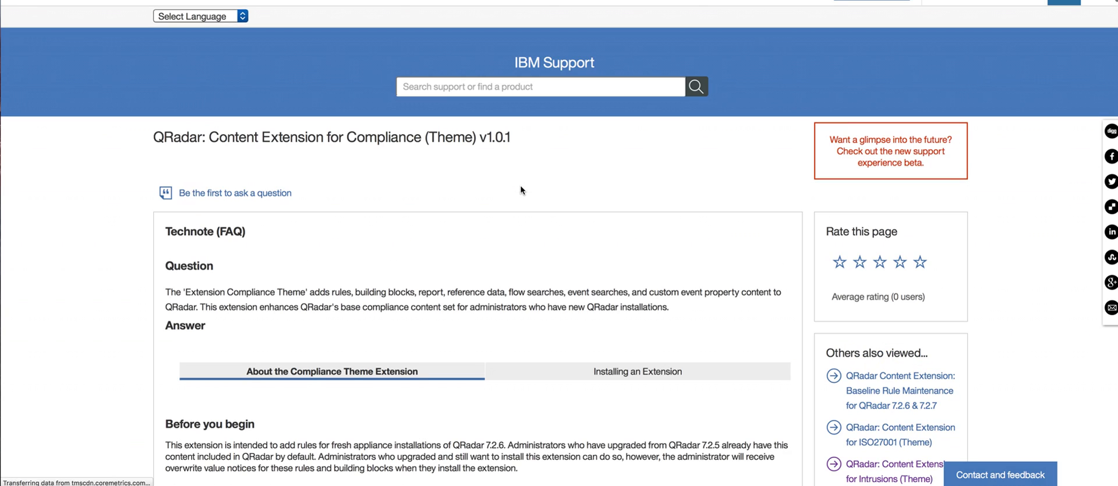
Step: Examine the list of rules included in the Compliance Theme extension, including the Authentication and Compliance categories
scroll(507, 267, "down", 6)
scroll(507, 267, "down", 16)
scroll(508, 263, "up", 1)
scroll(508, 267, "down", 4)
scroll(508, 262, "down", 3)
scroll(508, 265, "down", 8)
scroll(508, 267, "down", 4)
scroll(508, 267, "down", 13)
scroll(508, 267, "down", 20)
scroll(508, 267, "down", 20)
scroll(508, 268, "up", 2)
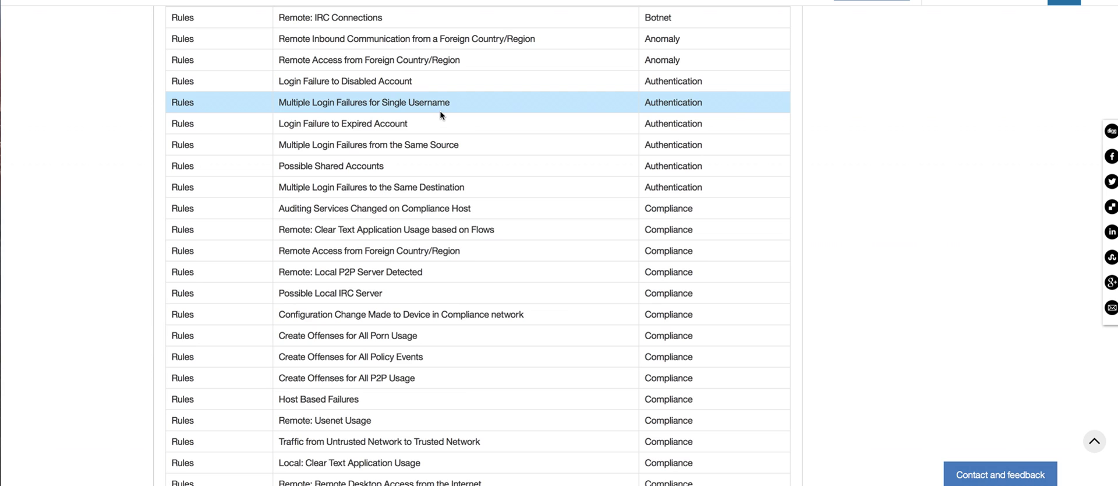
scroll(400, 428, "down", 2)
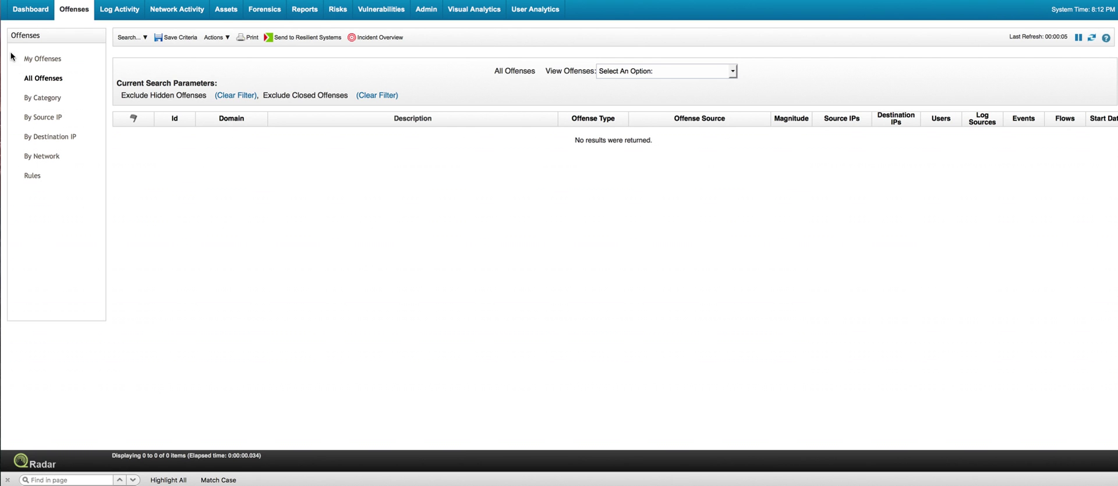
Step: Review the tests of the Authentication group's "Multiple Login Failures for Single Username" rule in the Rule Wizard, discarding any changes
left_click(32, 176)
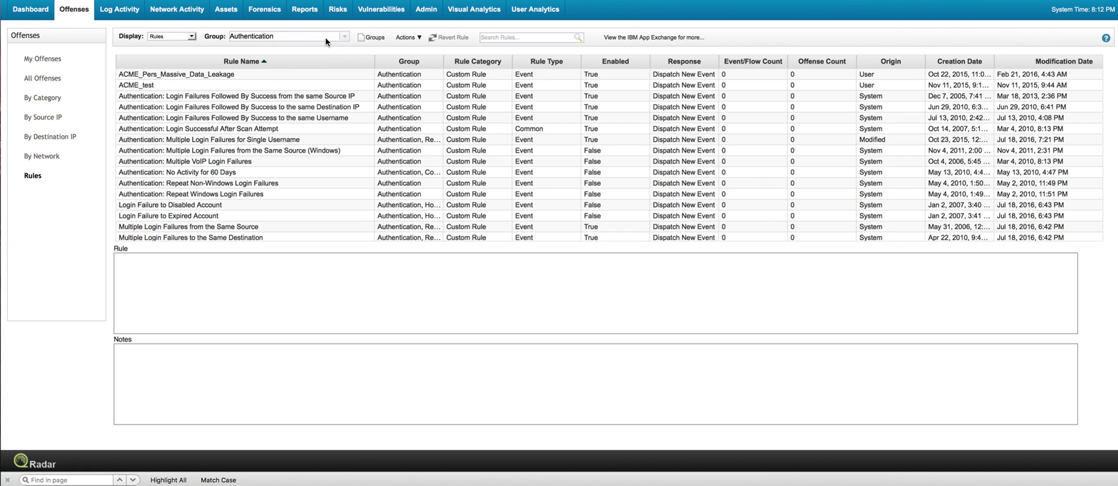
left_click(201, 141)
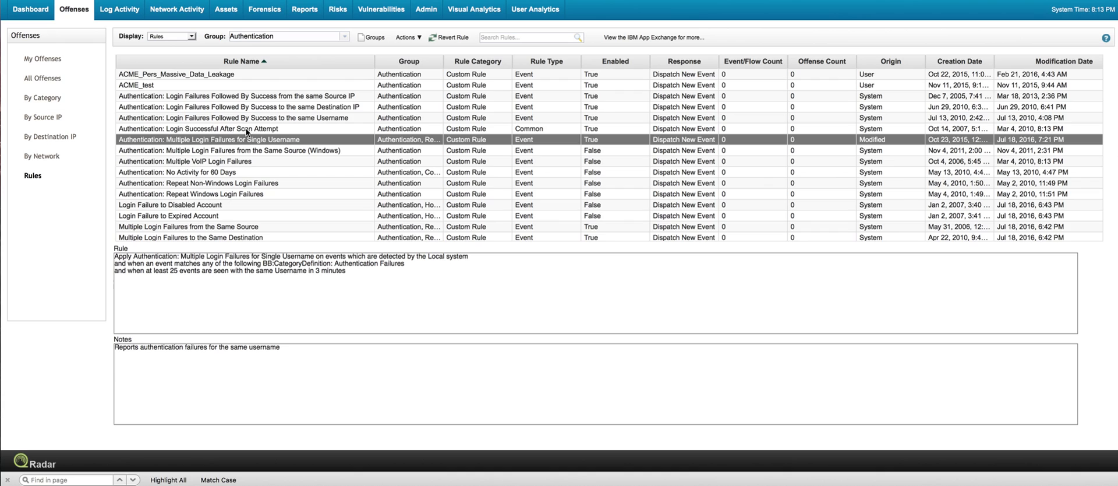
double_click(252, 140)
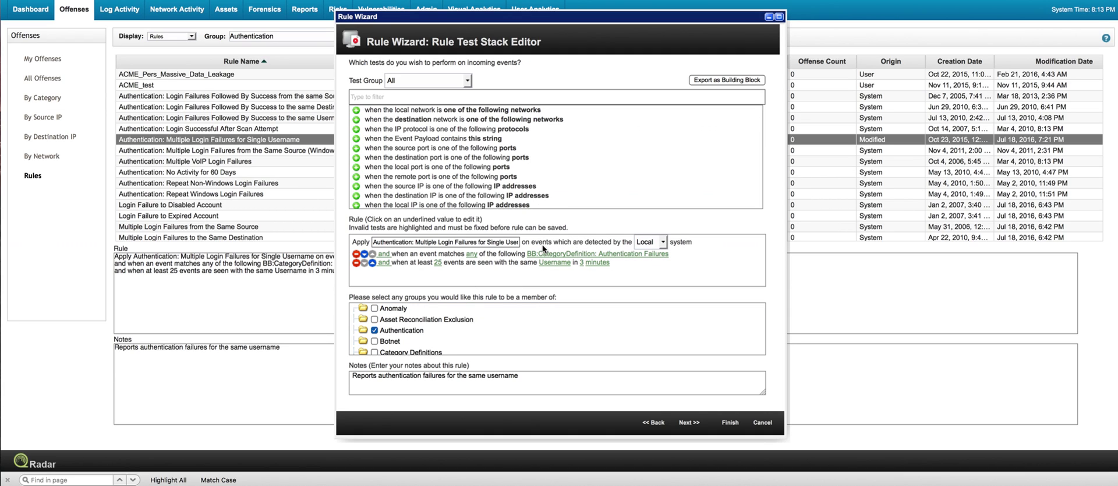
left_click(762, 423)
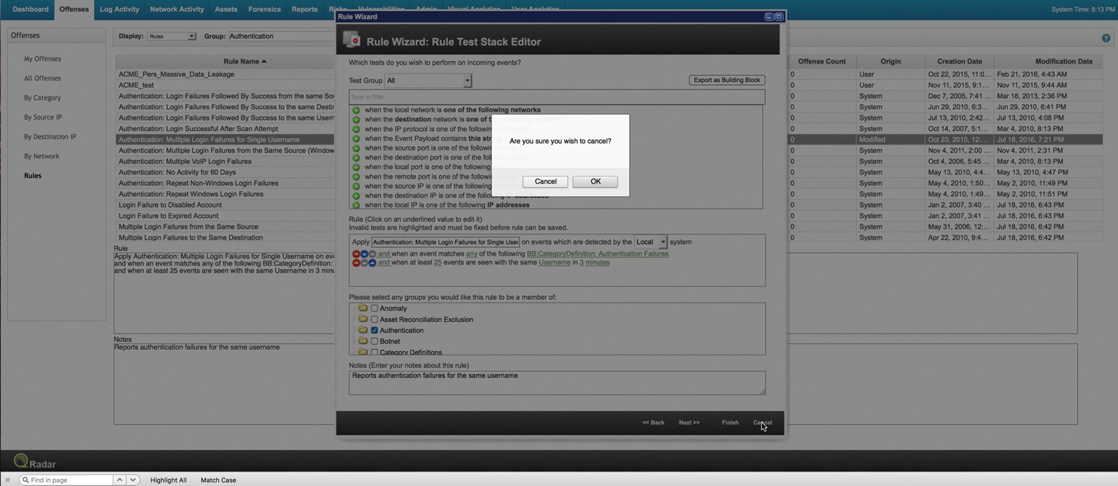
left_click(595, 182)
Step: Show the building blocks of the Category Definitions group and select BB:CategoryDefinition: Authentication Failures
left_click(34, 179)
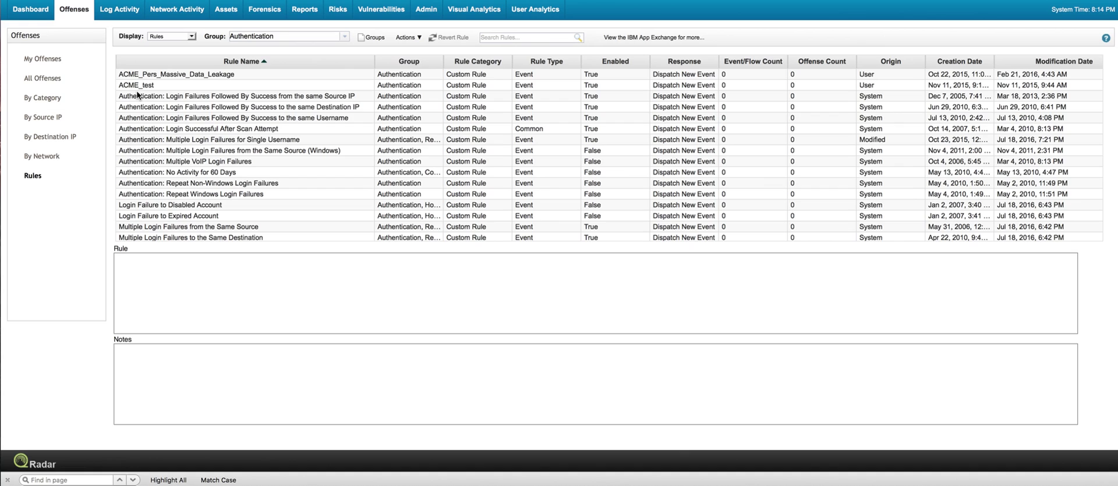
left_click(191, 38)
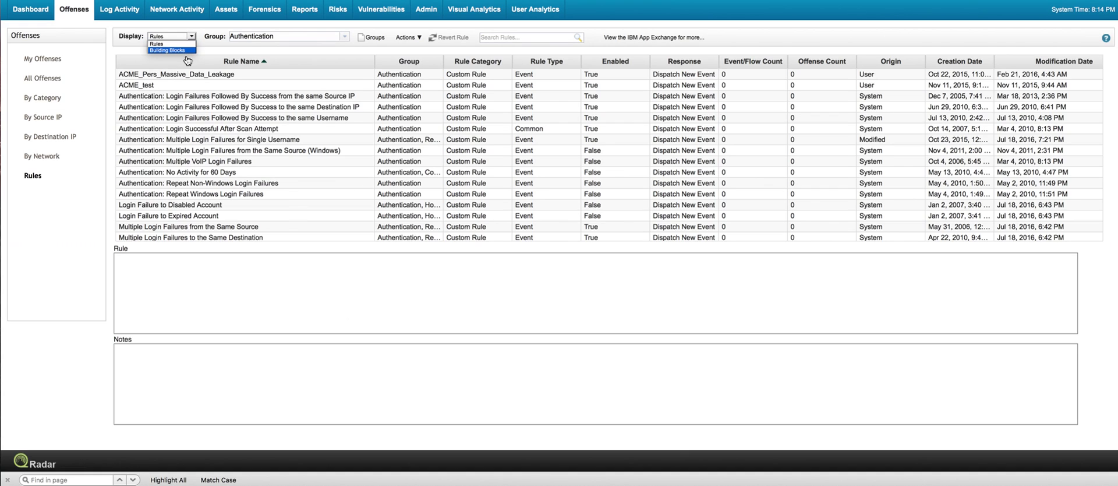
left_click(187, 50)
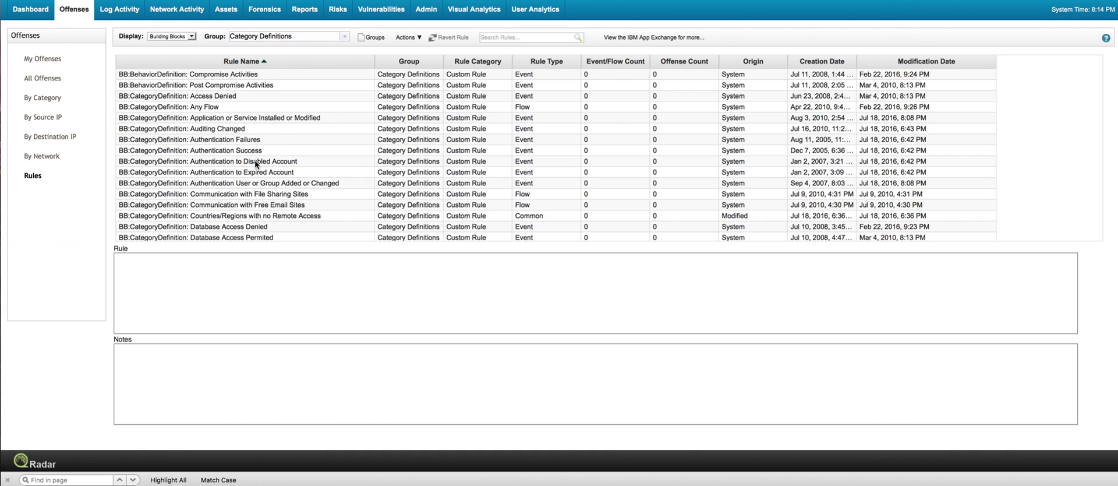
left_click(253, 140)
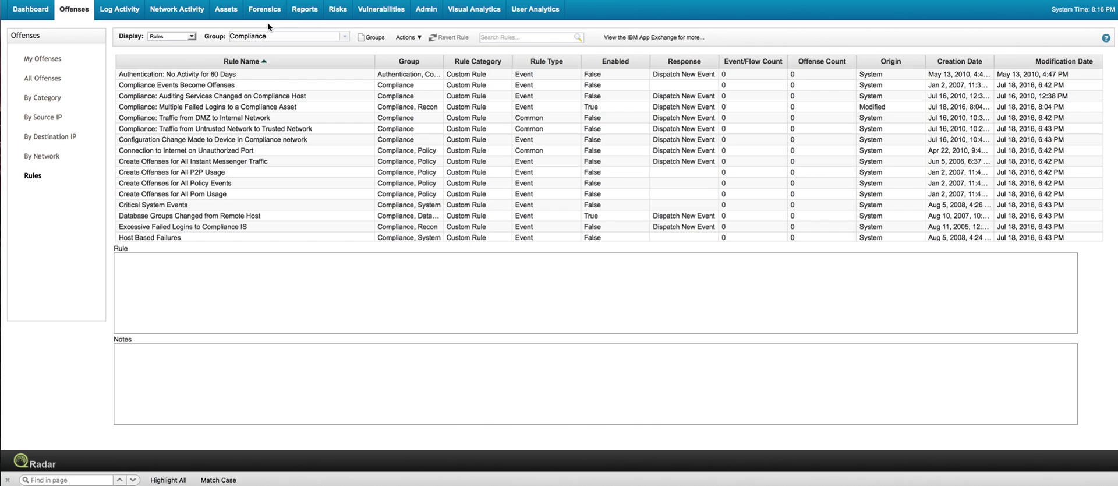
Step: Open the rule "Compliance: Multiple Failed Logins to a Compliance Asset" from the Compliance group
left_click(212, 108)
double_click(211, 106)
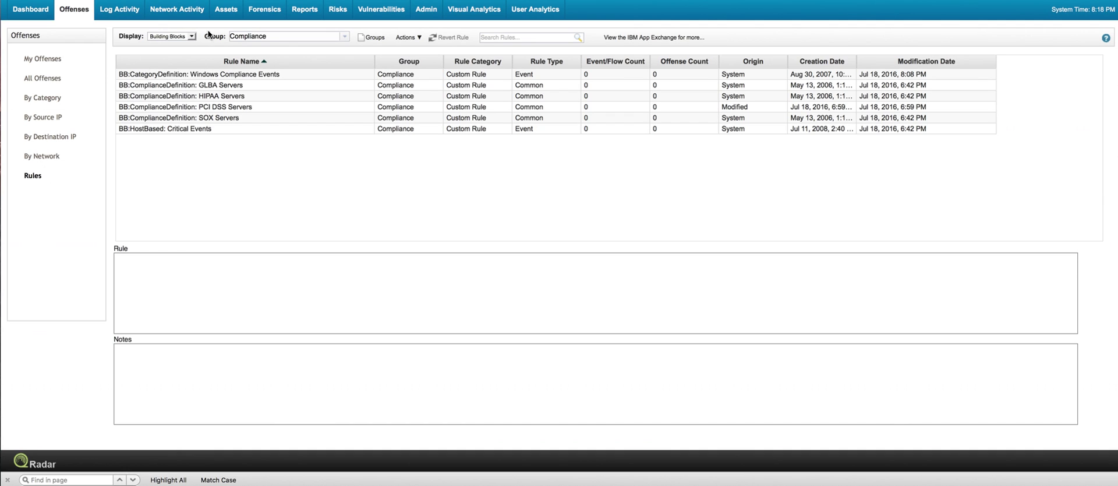
Step: Open the BB:ComplianceDefinition: PCI DSS Servers building block and inspect its IP address list, leaving the list without changes
left_click(178, 107)
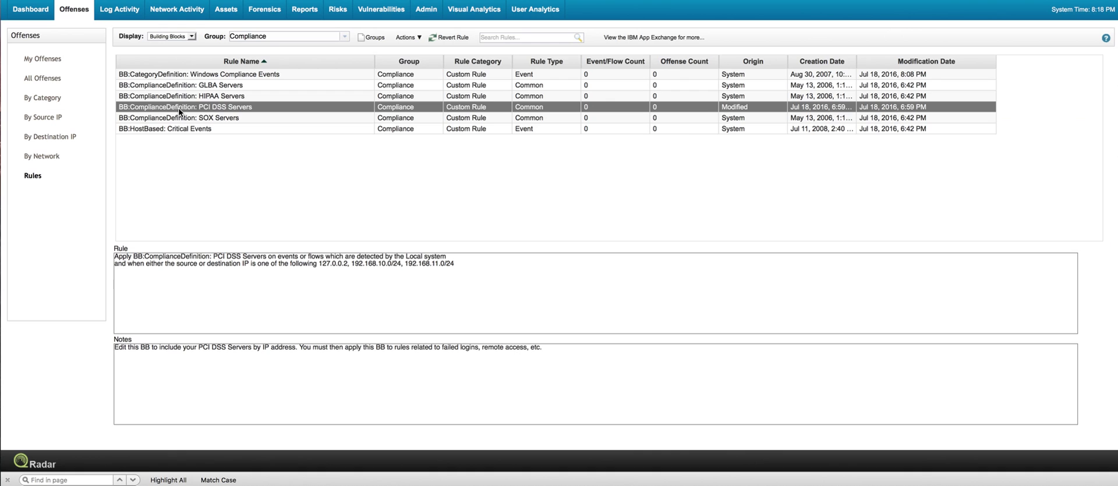
double_click(178, 107)
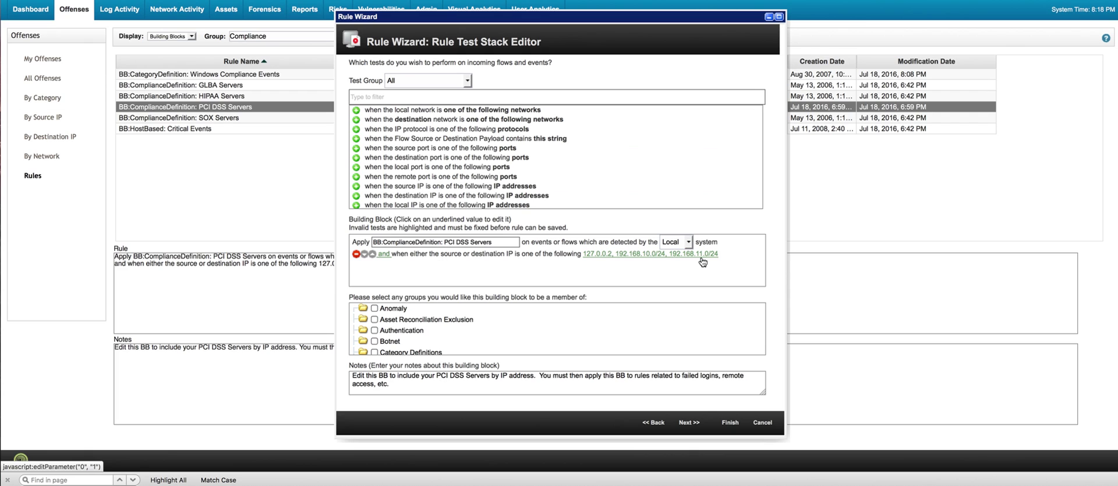
left_click(692, 255)
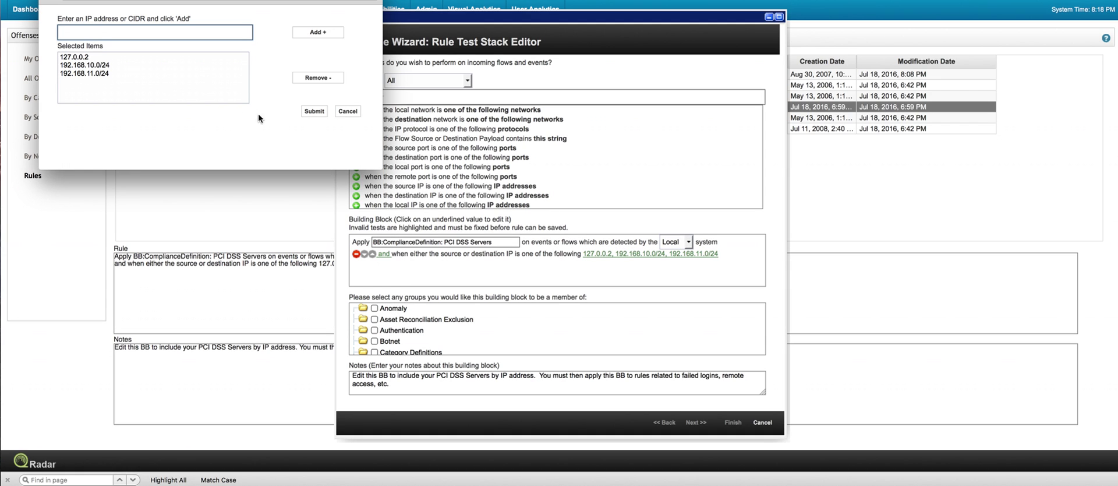
left_click(347, 111)
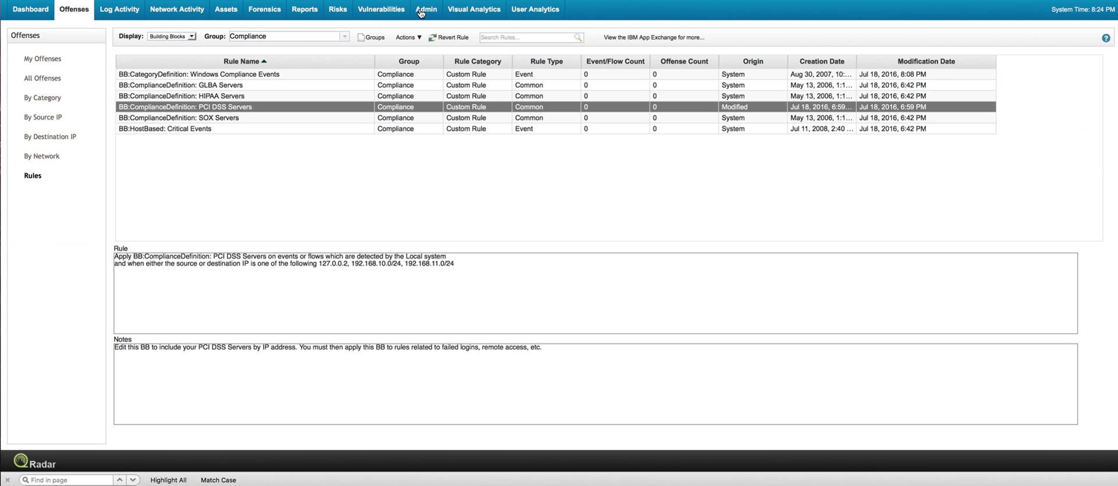
Step: Open the Network Hierarchy, expand Regulatory_Compliance_Servers and check the Unix_Compliance_Servers entry
left_click(421, 12)
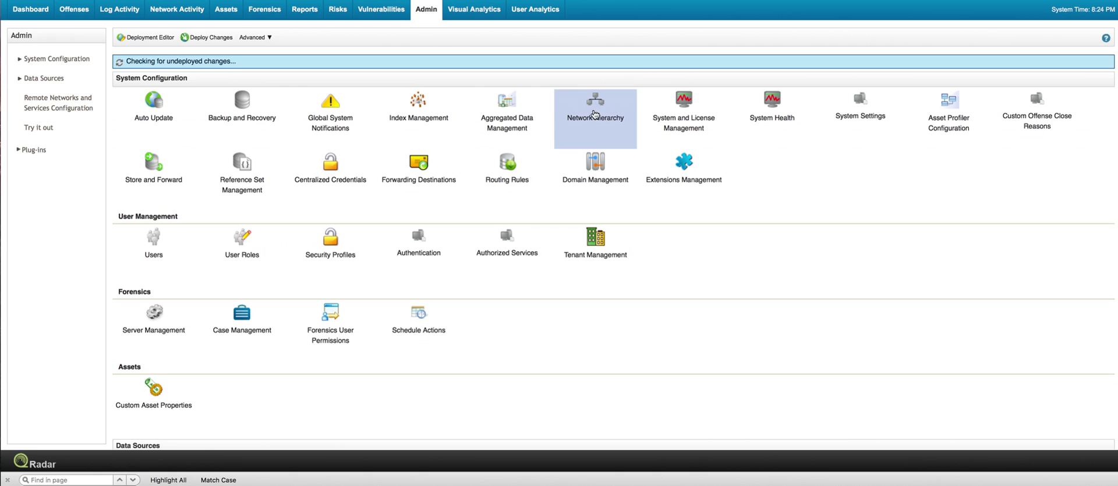
left_click(594, 111)
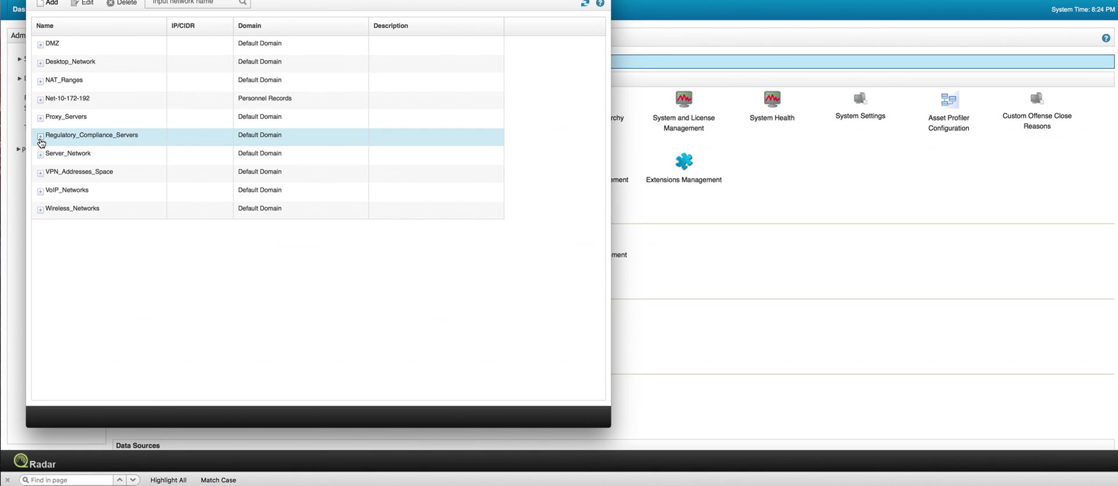
left_click(40, 138)
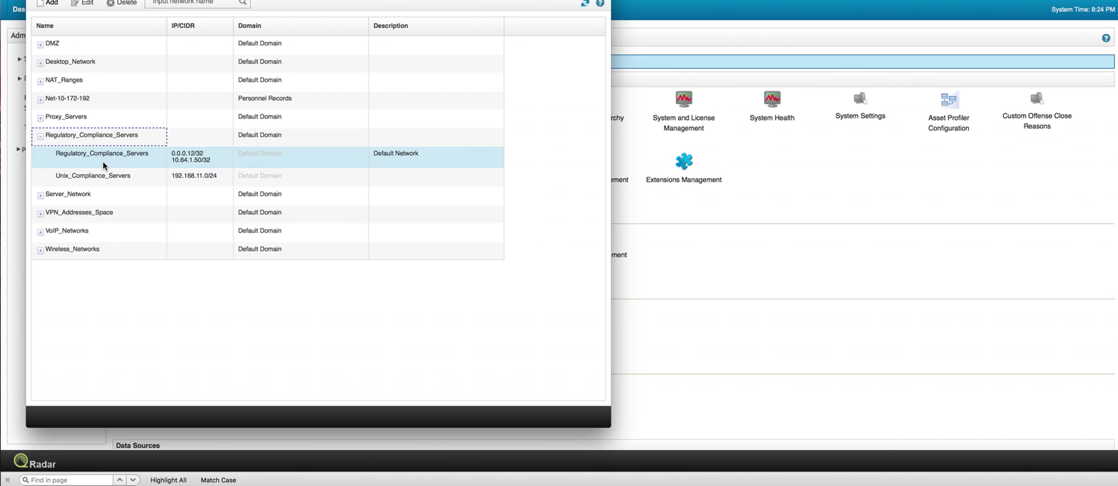
left_click(180, 178)
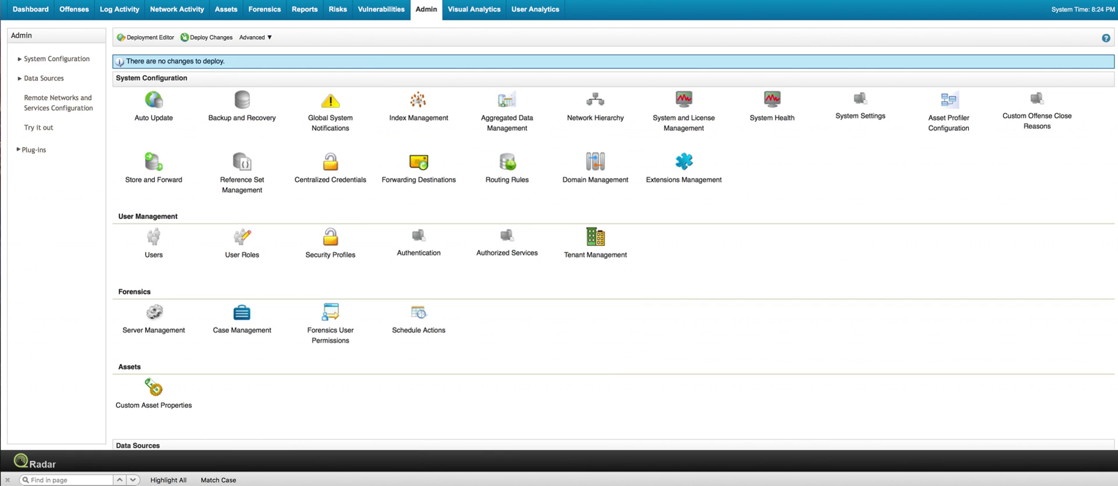
Step: Open the Log Sources list from the administration settings and view the rhelcomp1 log source's details
scroll(292, 282, "down", 3)
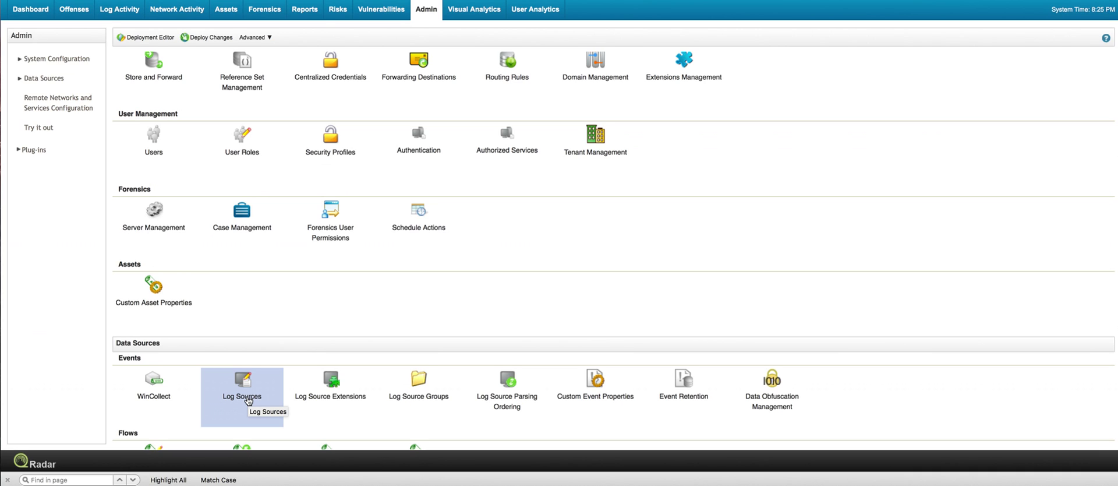
left_click(248, 399)
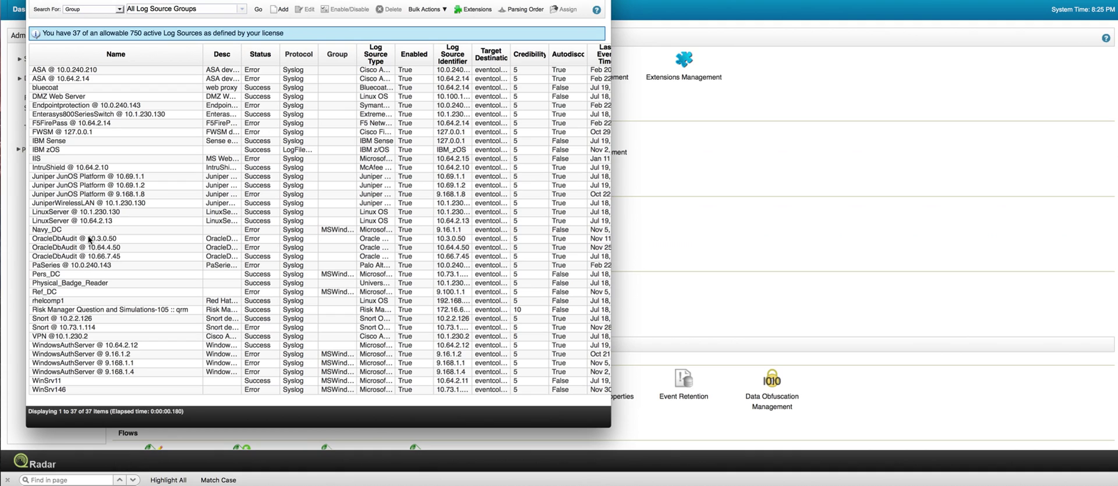
double_click(57, 301)
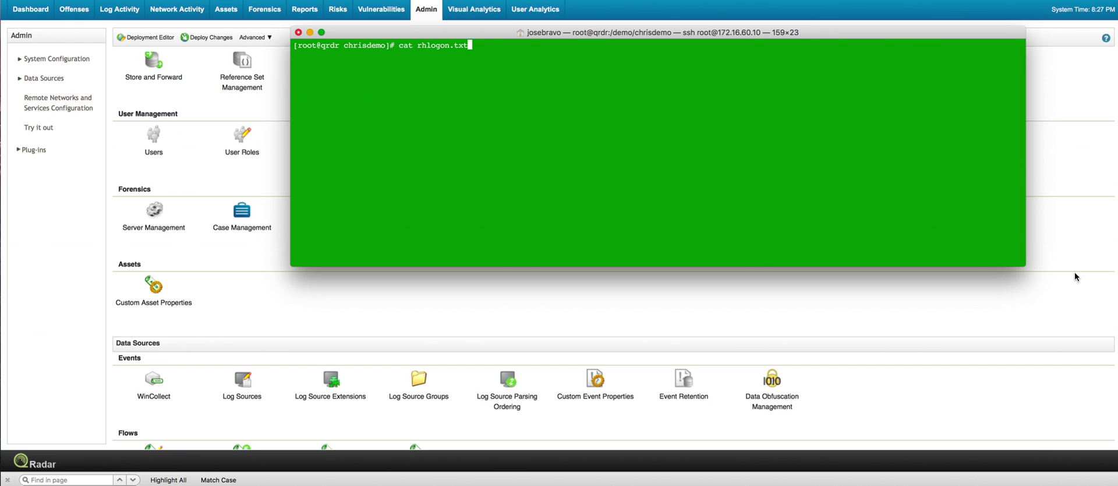
Step: In the terminal, output rhlogon.txt, enlarge its window to read the log, and output the siem3.sh script in the scripts session
key("Return")
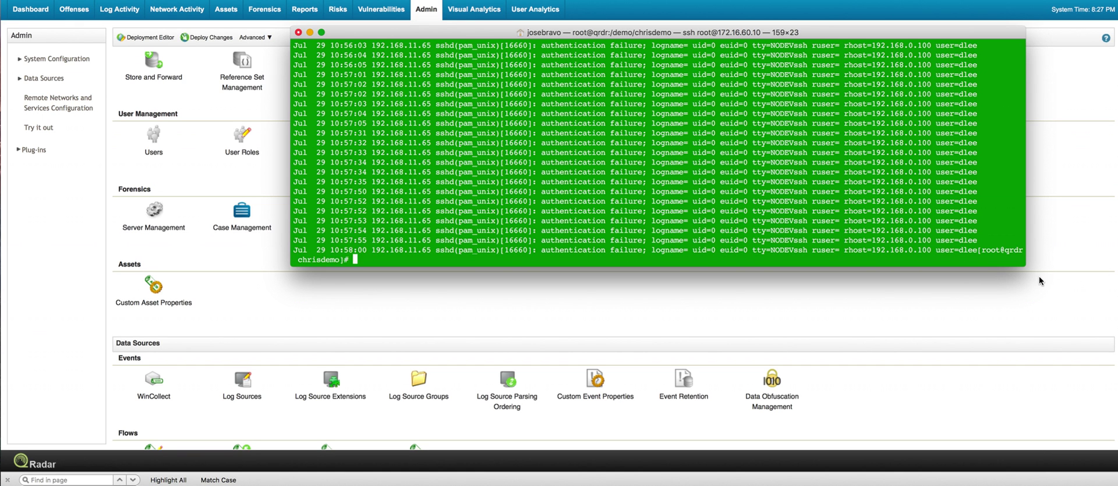
left_click_drag(1024, 262, 1028, 335)
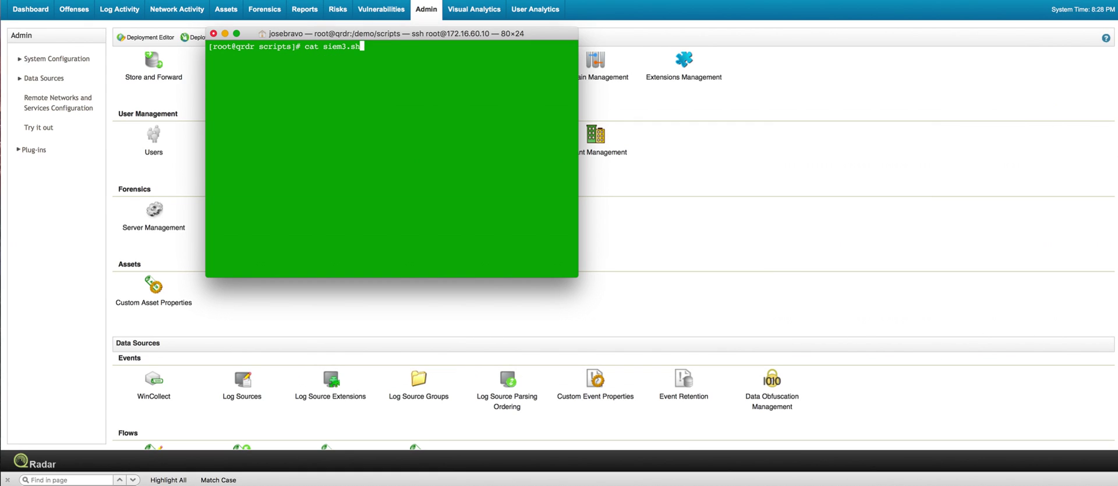
key("Return")
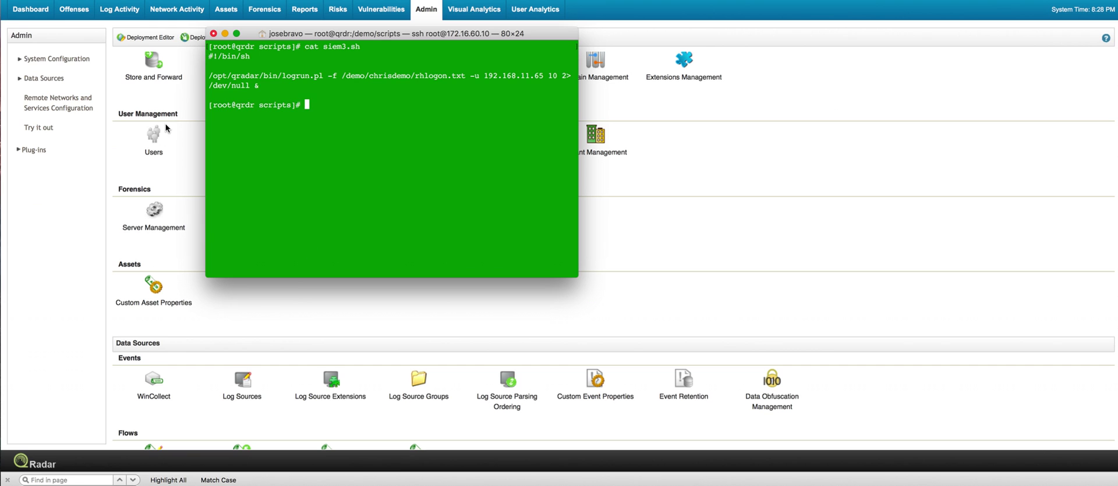
Step: Open QRadar's real-time log activity, run siem3.sh in the terminal's scripts session and return to the event stream
left_click(83, 56)
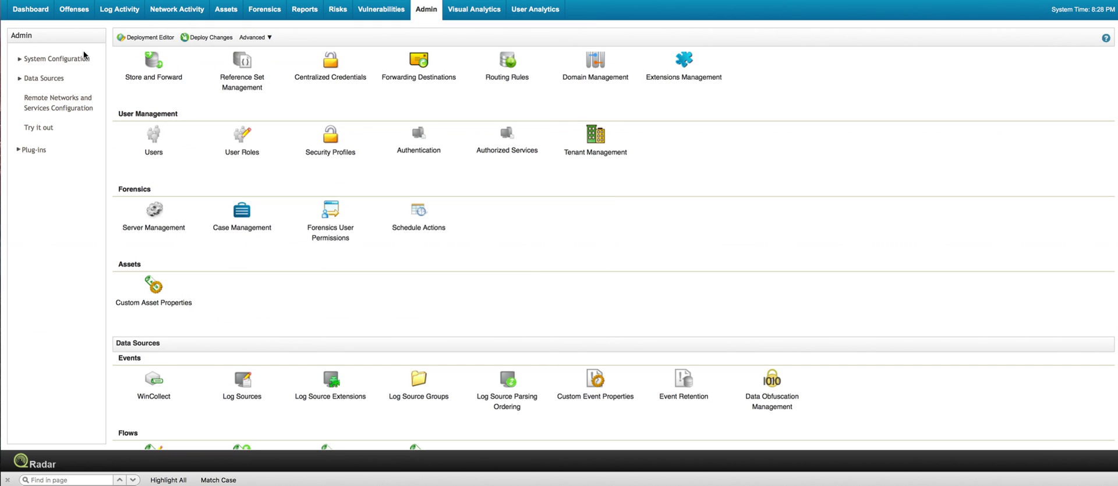
left_click(108, 13)
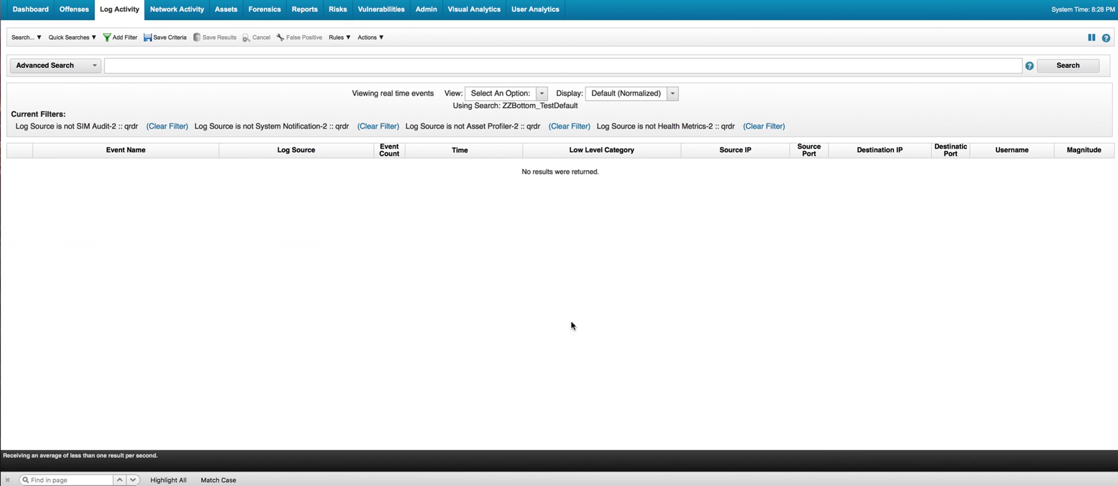
key("super+Tab")
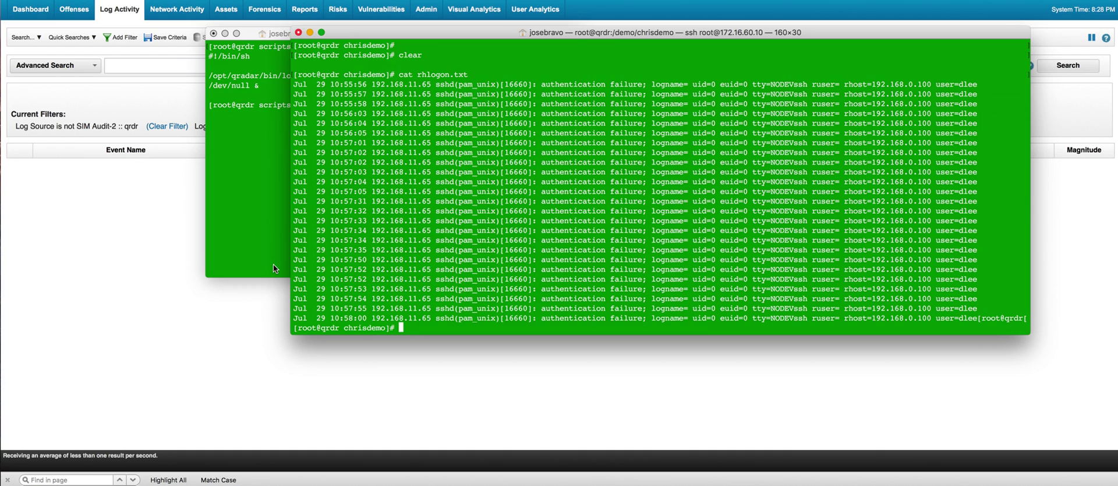
left_click(255, 224)
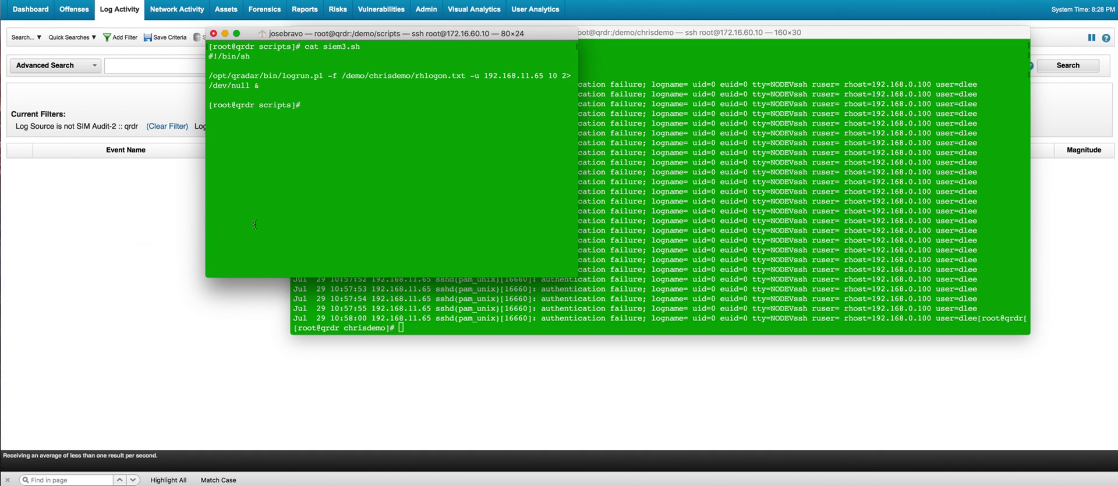
type("./siem2")
type(".sh")
key("Return")
left_click(128, 335)
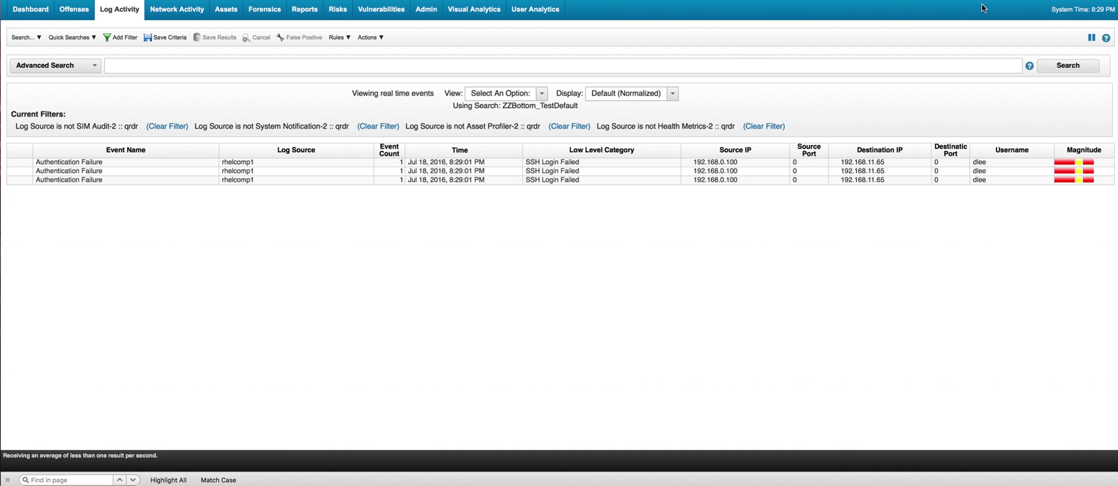
Step: In the offenses list, open the Multiple Failed Logins to a Compliance Asset offense and display the rules contributing to it
left_click(1092, 38)
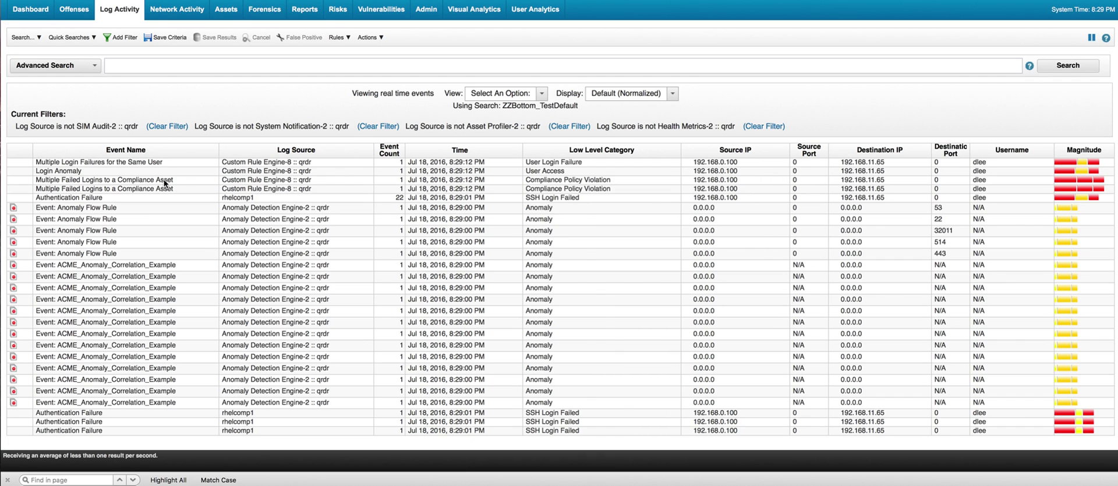
left_click(74, 10)
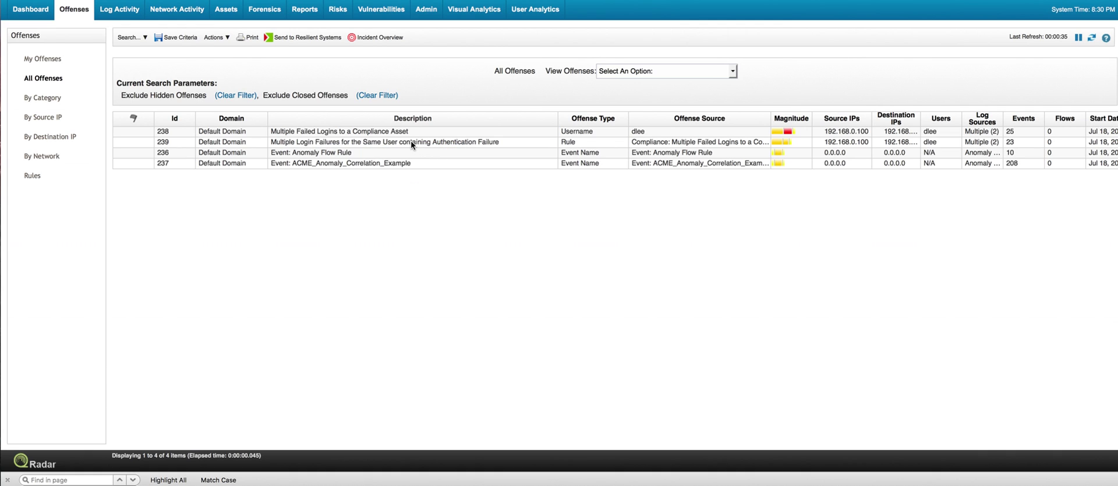
left_click(352, 131)
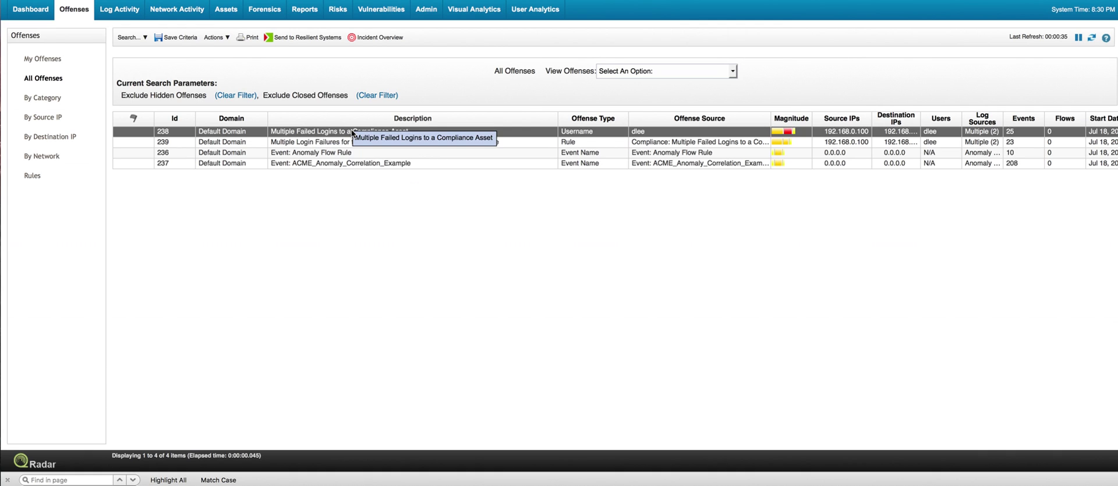
double_click(351, 132)
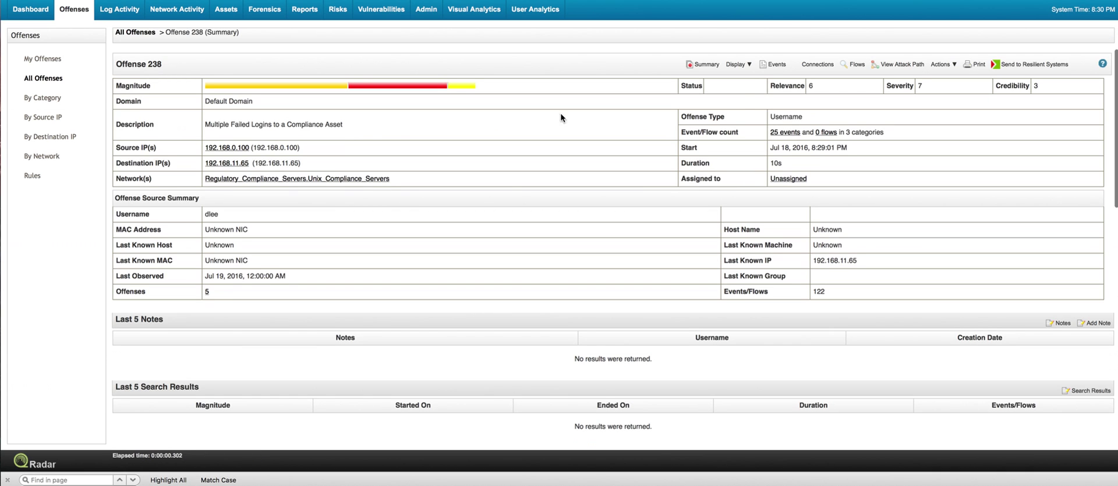
left_click(745, 65)
left_click(760, 177)
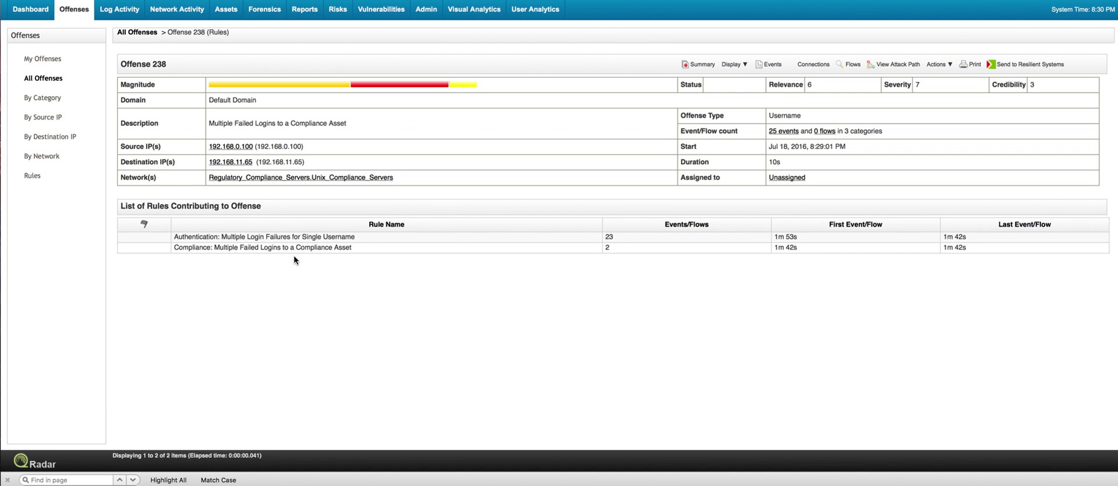
Step: Review the tests and response of the Authentication: Multiple Login Failures for Single Username rule, and exit its wizard without saving
left_click(449, 237)
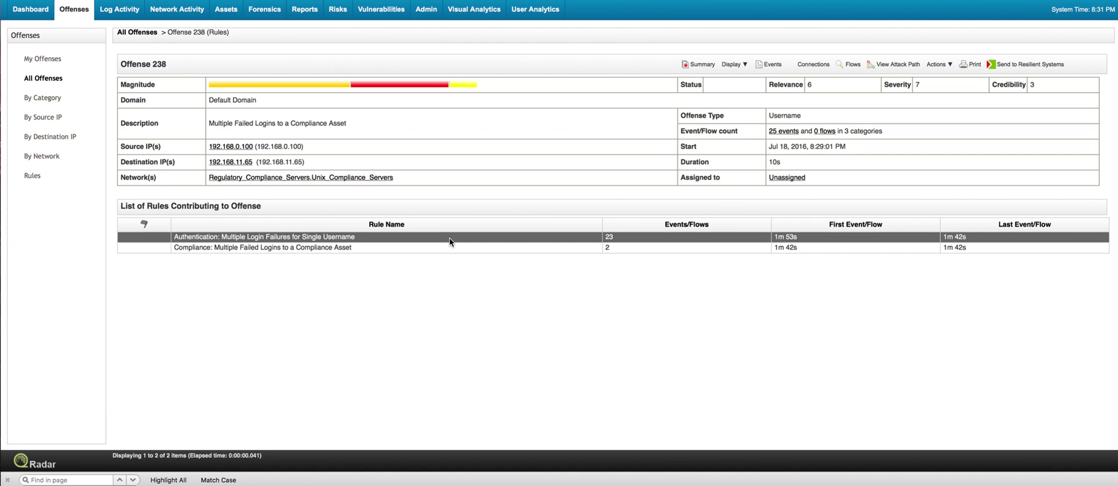
double_click(326, 238)
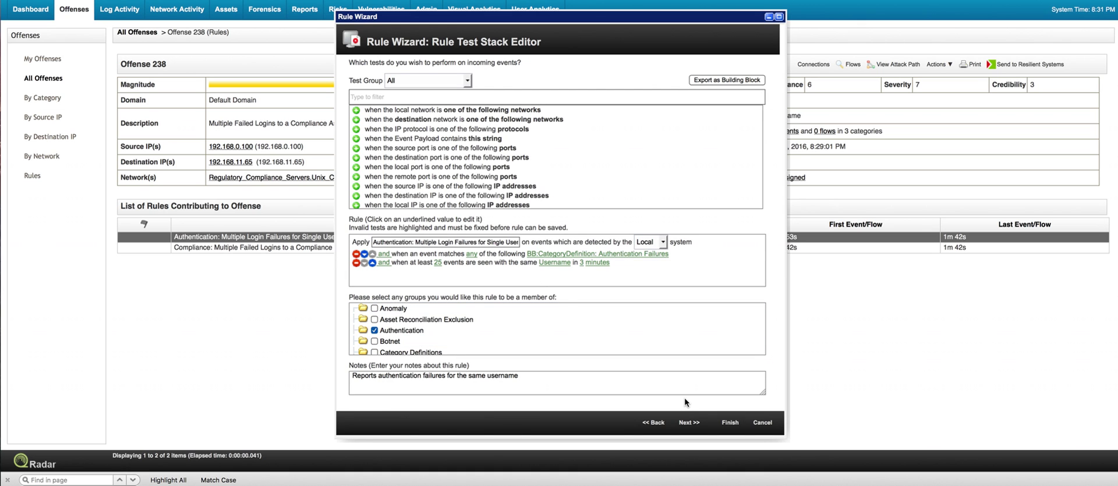
left_click(693, 427)
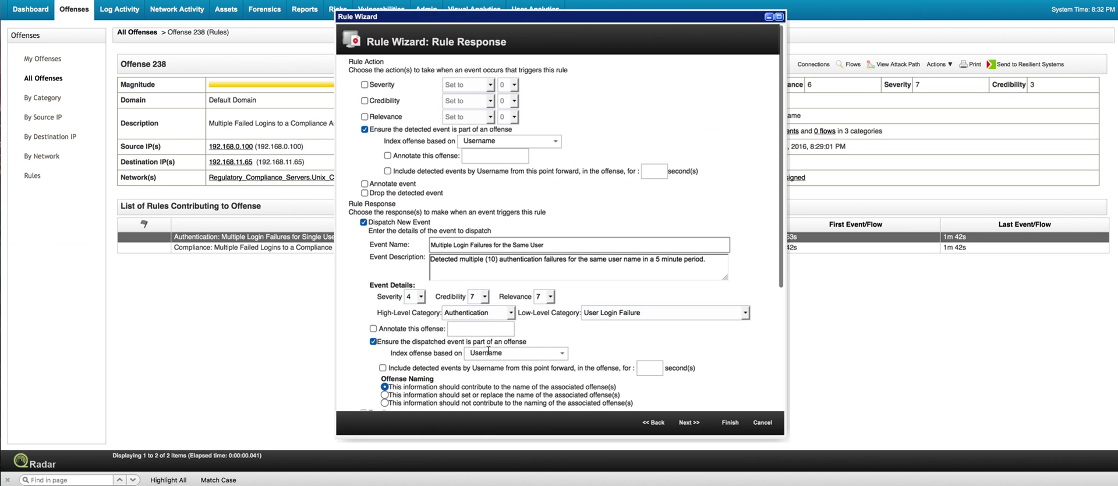
left_click(763, 422)
left_click(596, 181)
Step: Check the response settings of the Compliance: Multiple Failed Logins to a Compliance Asset rule, and exit its wizard without saving
double_click(397, 250)
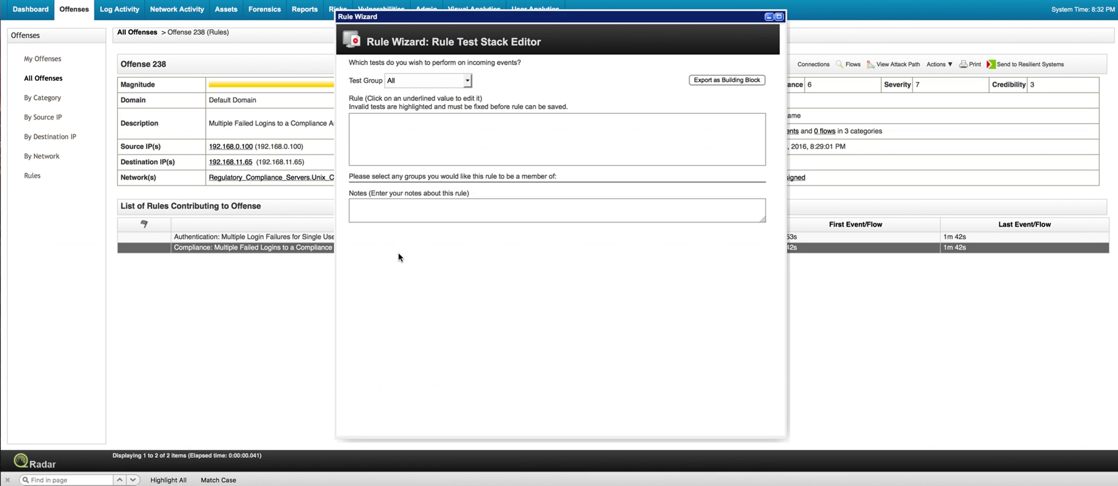
left_click(696, 424)
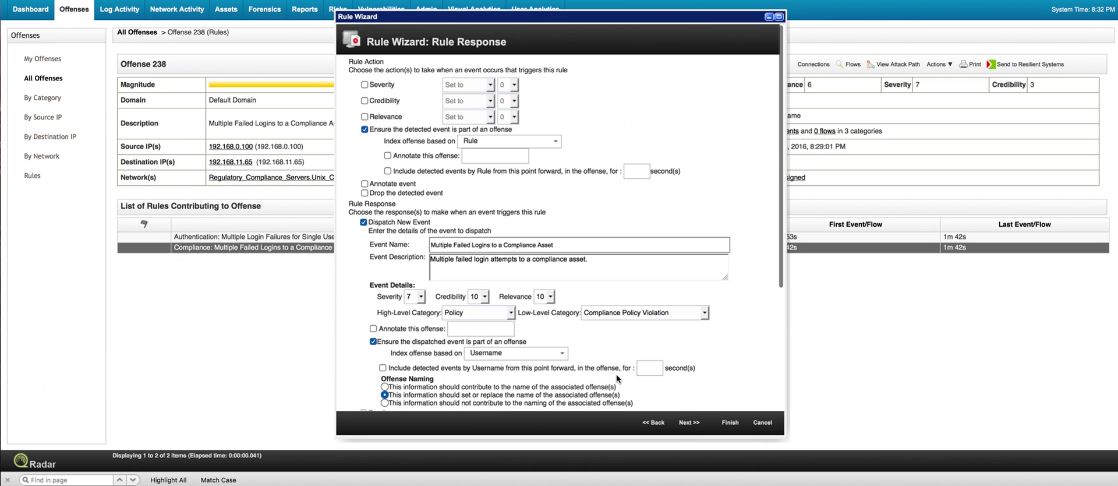
left_click(760, 423)
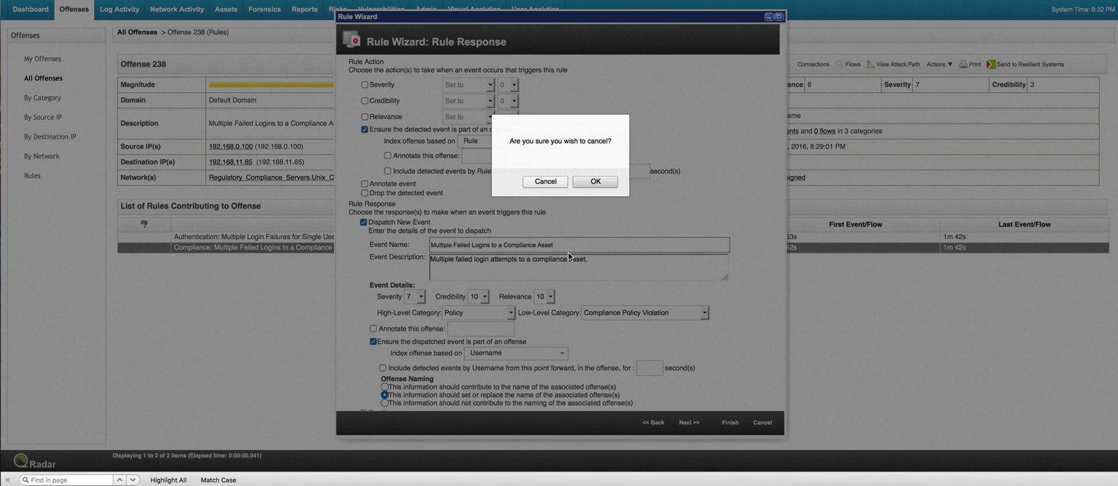
left_click(594, 182)
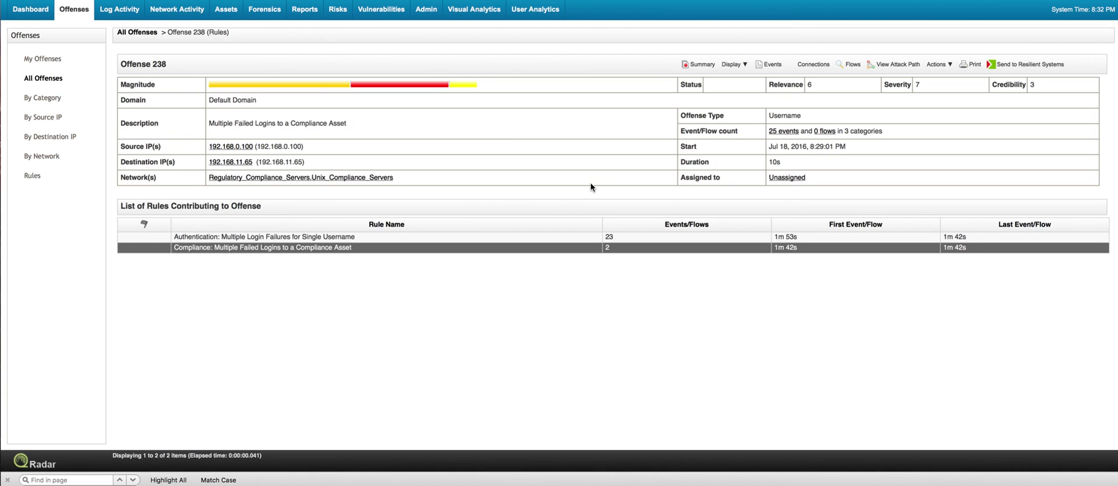